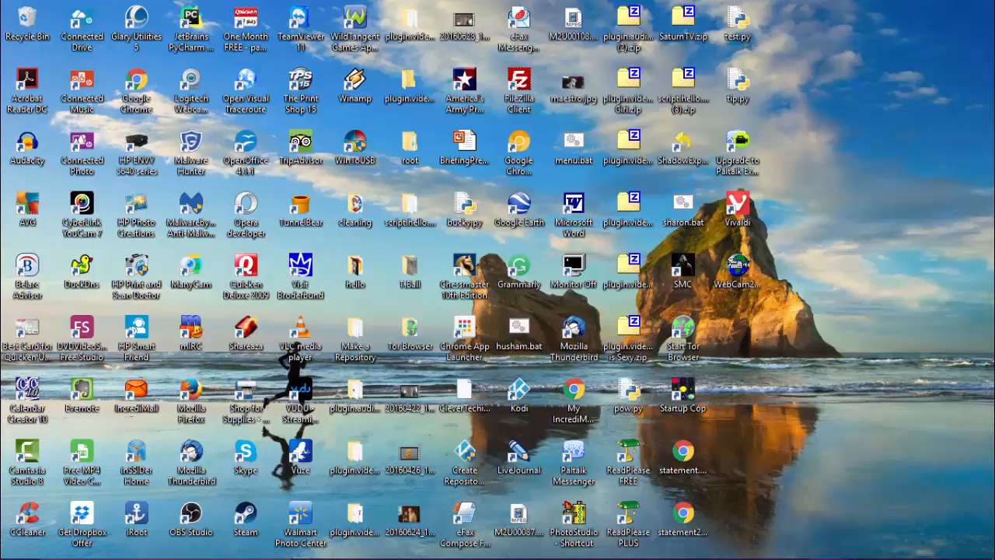
- Launch Kodi to view the installed Titanium build's home screen, and exit Kodi
mouse_move(835, 545)
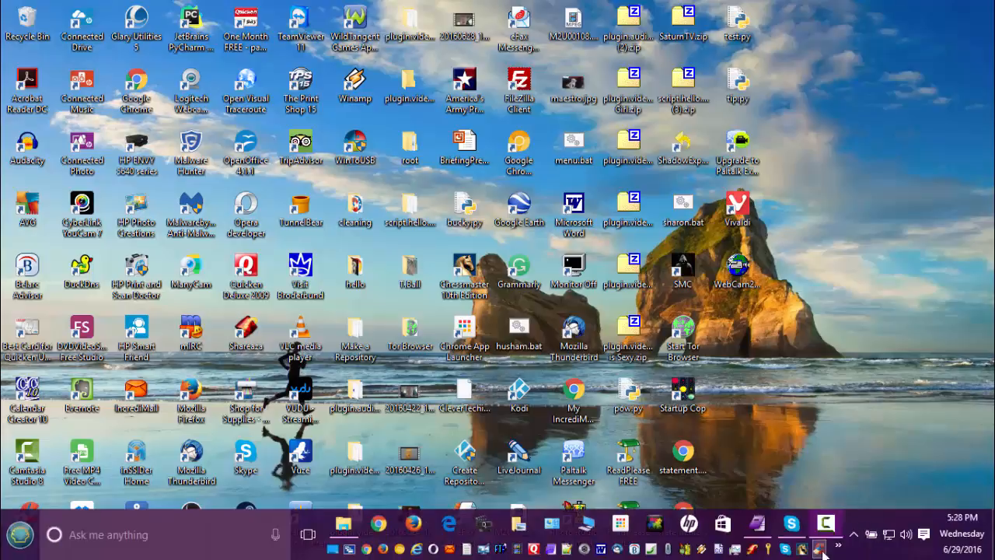
click(839, 546)
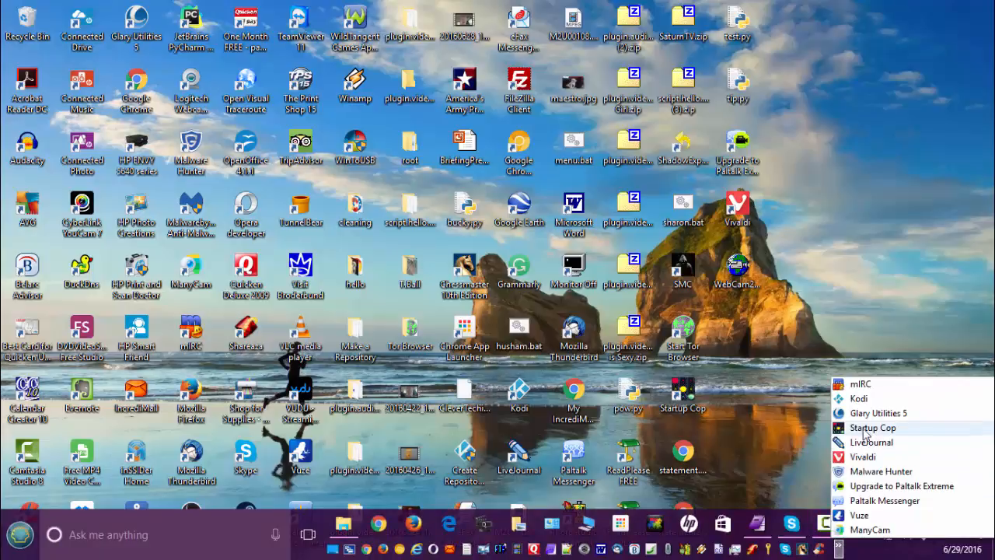
drag(858, 398, 853, 398)
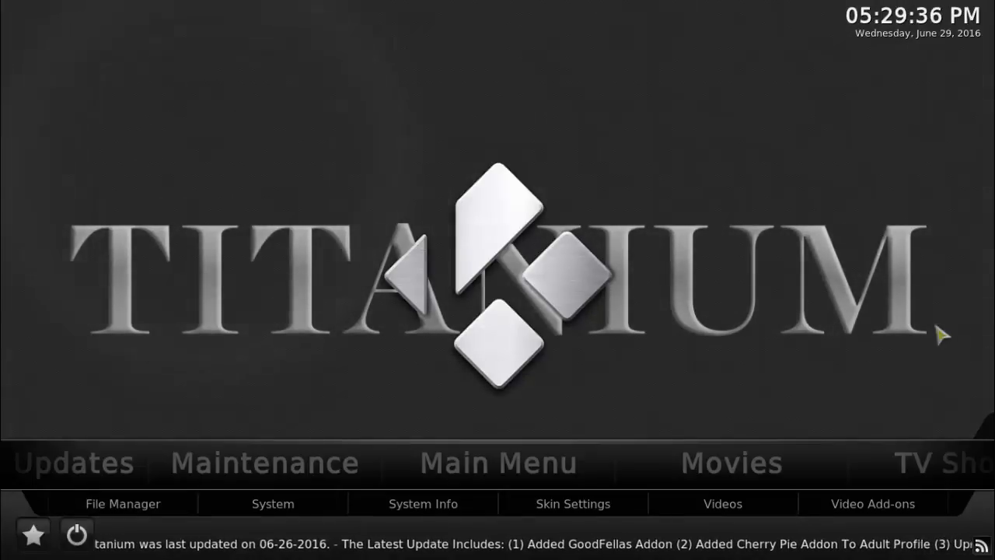
click(82, 544)
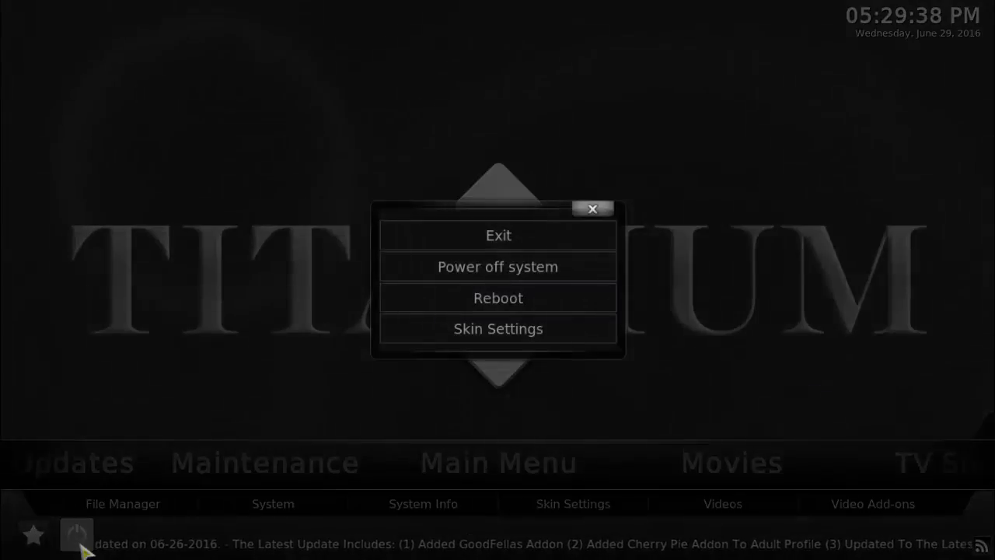
click(522, 241)
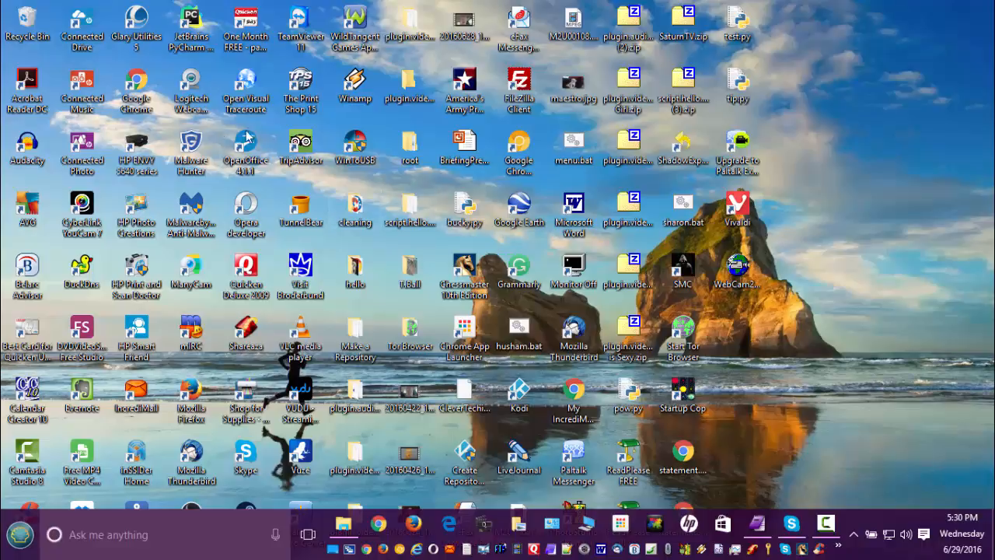
- Browse This PC to the user's profile folder under Users on Windows (C:) to locate AppData, and minimize the window
click(19, 537)
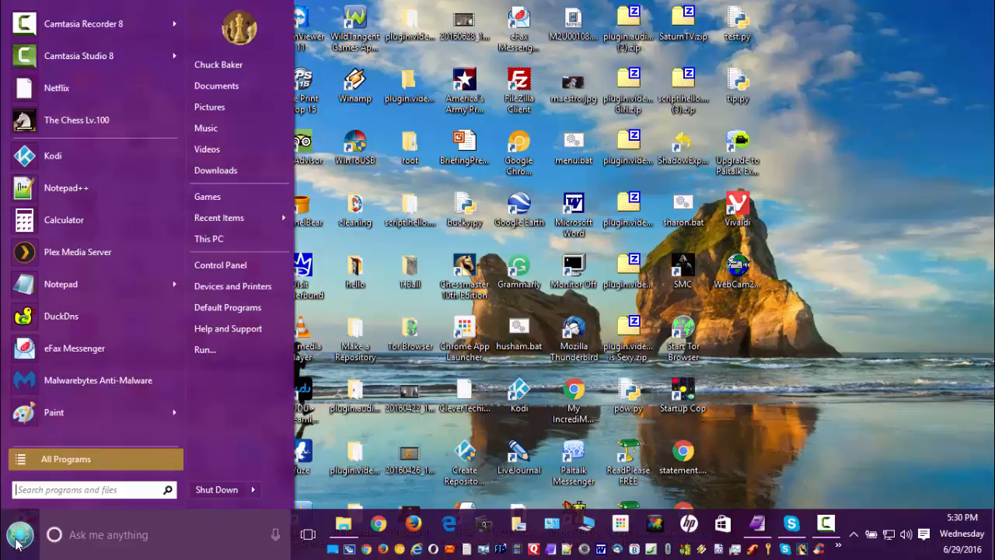
click(210, 239)
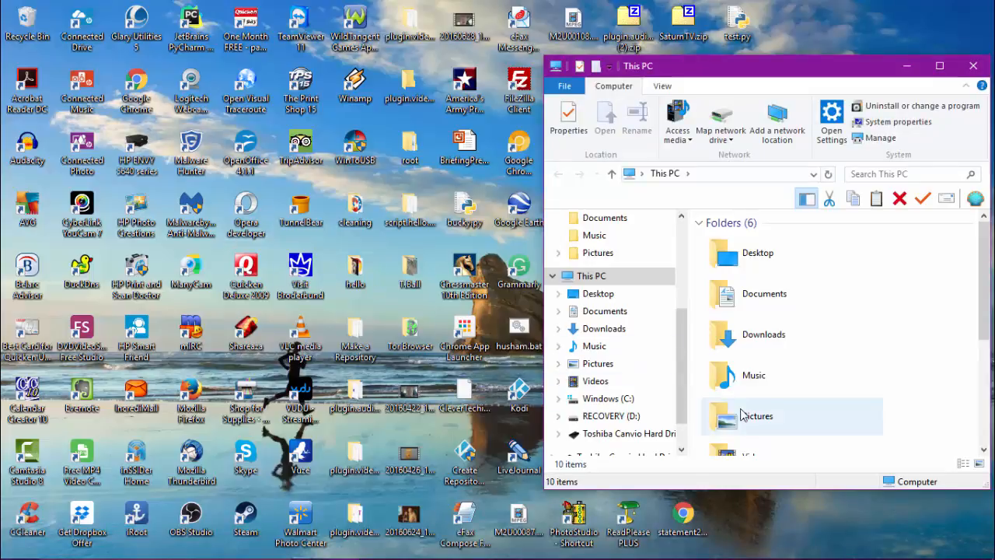
scroll(892, 354, down, 3)
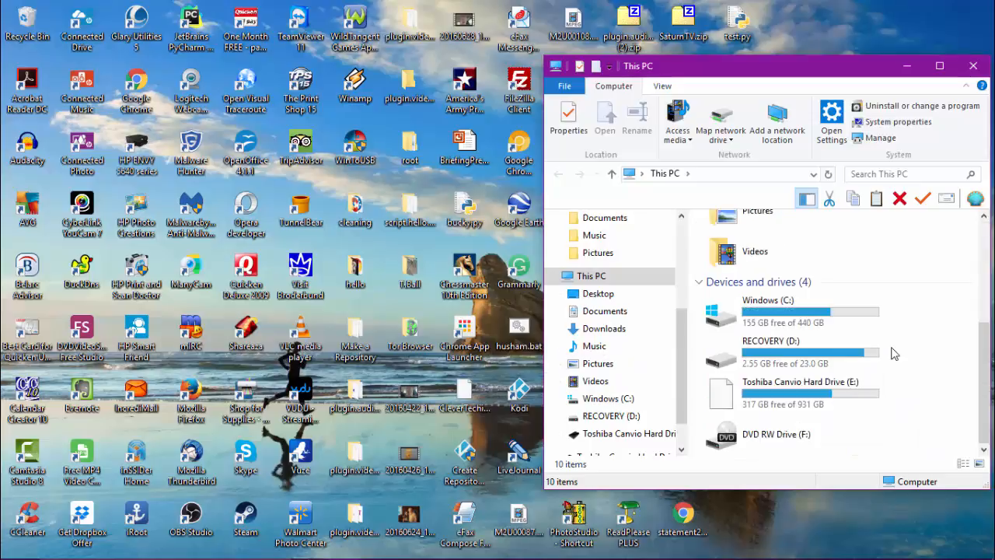
double_click(791, 315)
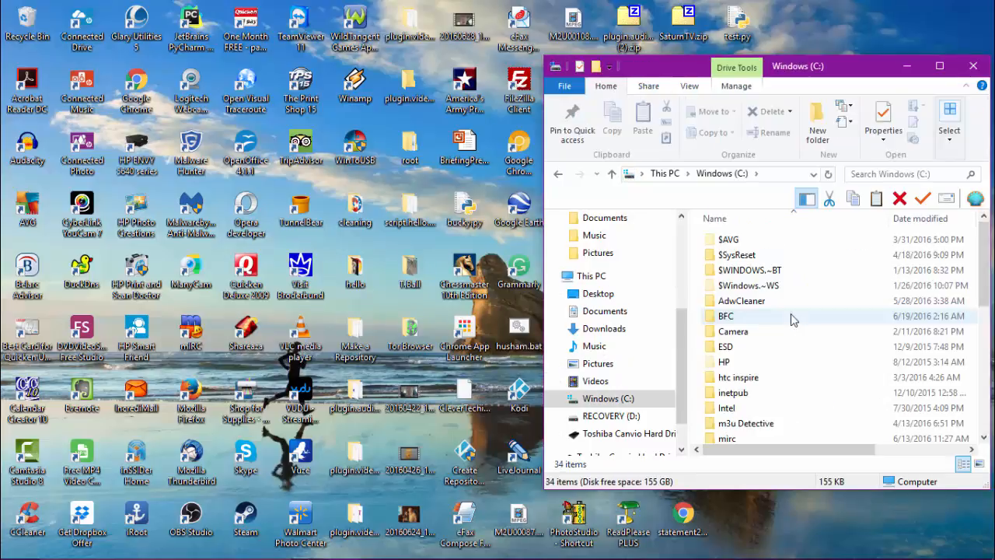
scroll(791, 318, down, 3)
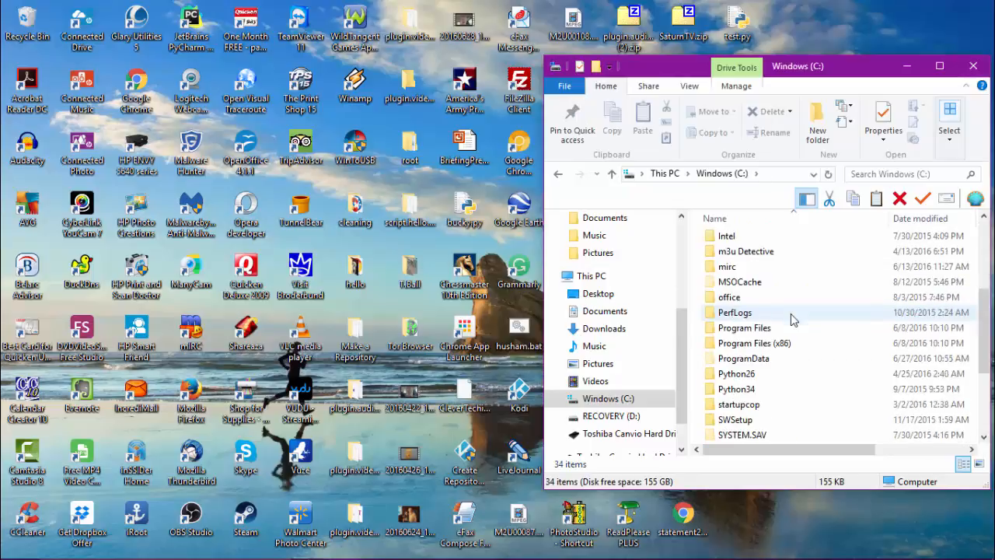
scroll(791, 319, down, 3)
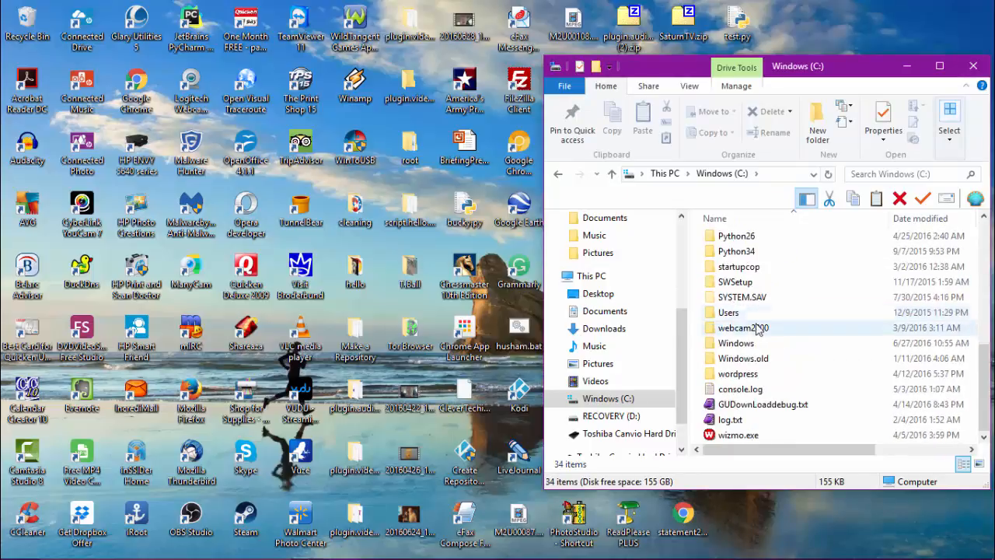
double_click(739, 317)
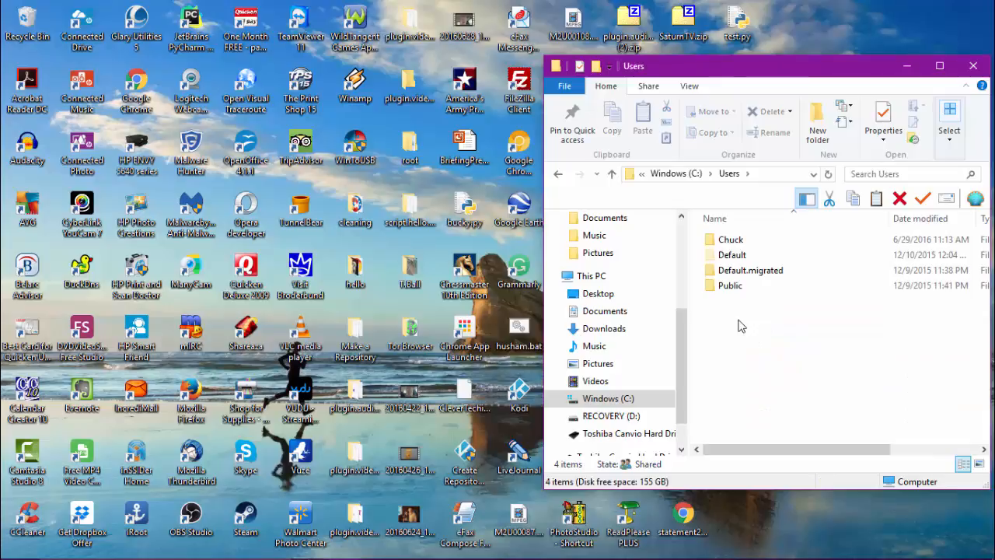
double_click(733, 243)
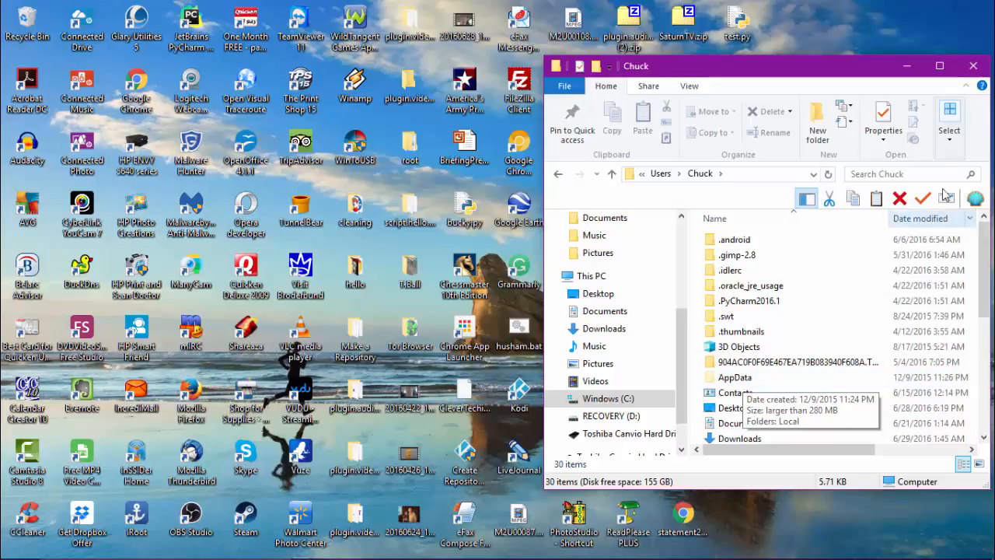
click(905, 66)
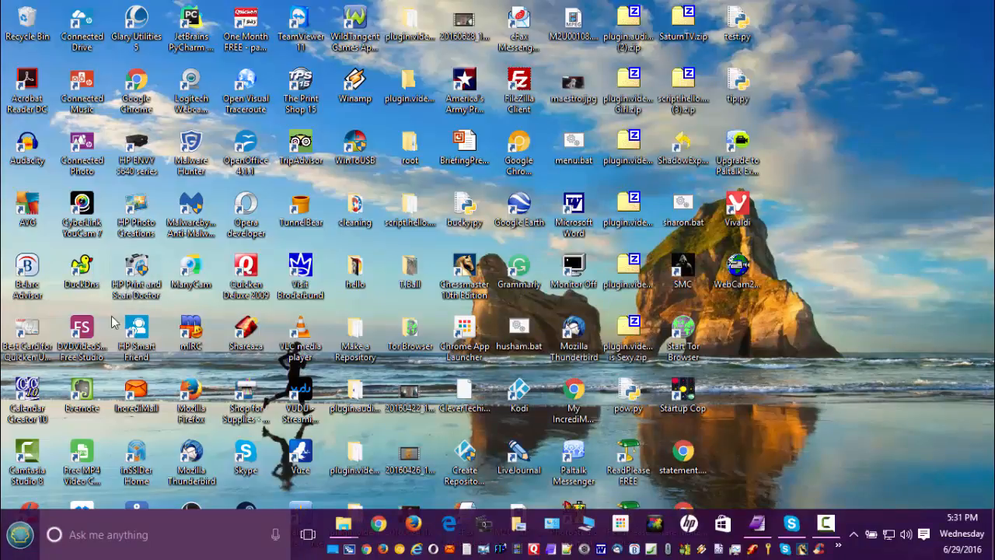
- Search the installed programs for cmd and run cmd.exe as administrator
click(31, 548)
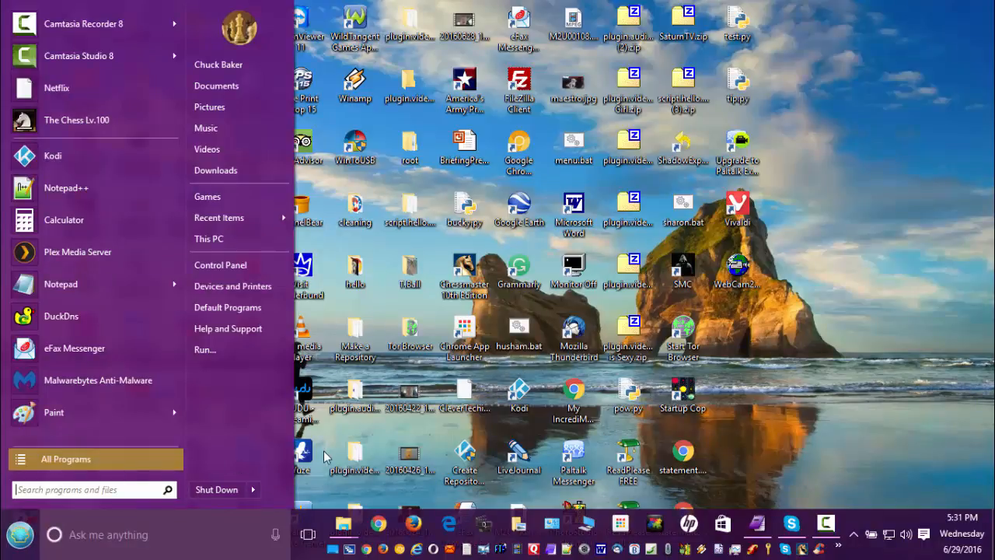
text(Cm)
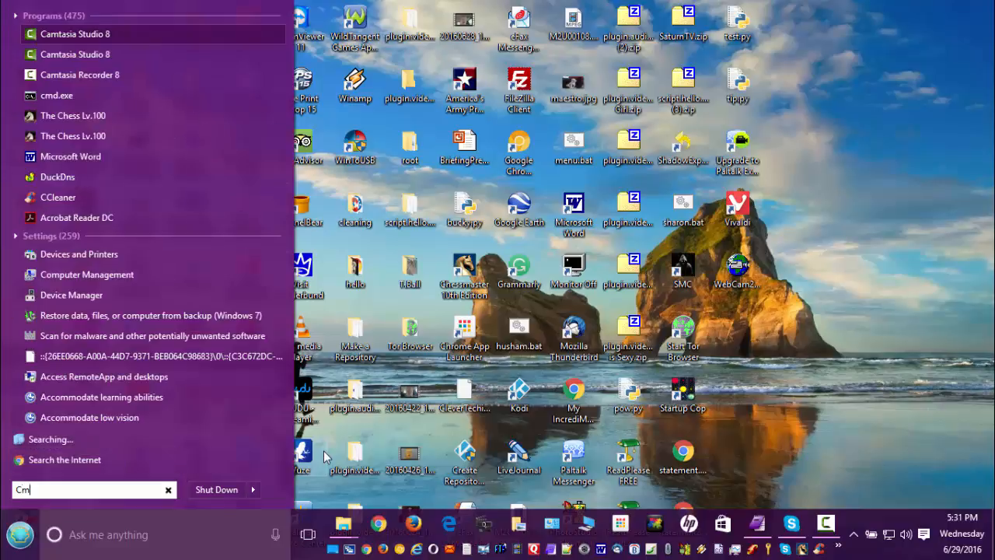
text(d)
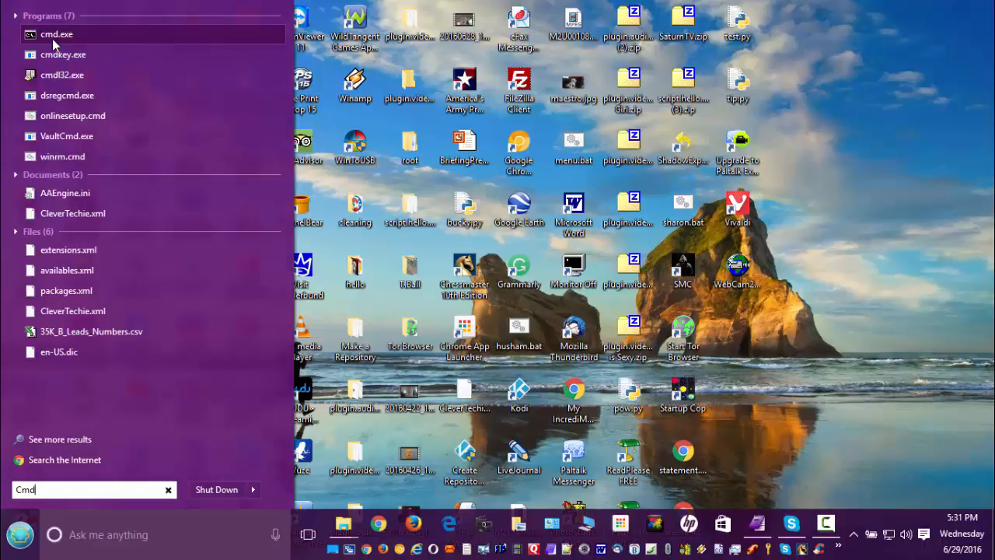
right_click(52, 39)
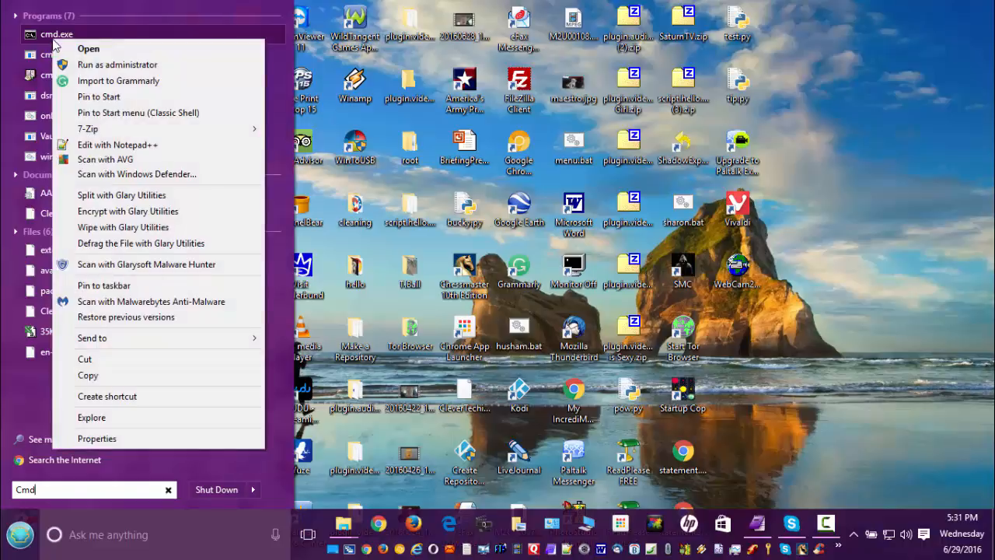
click(88, 66)
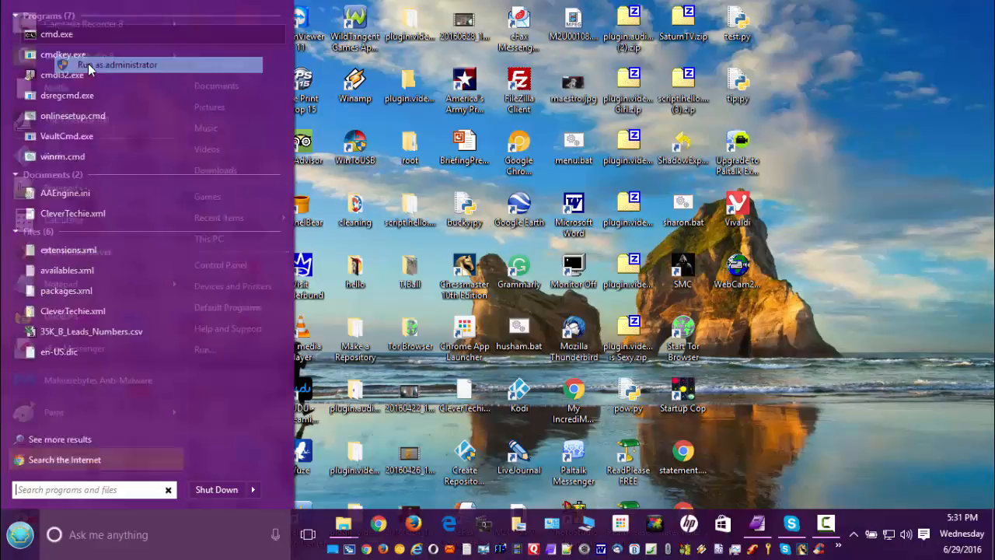
click(88, 65)
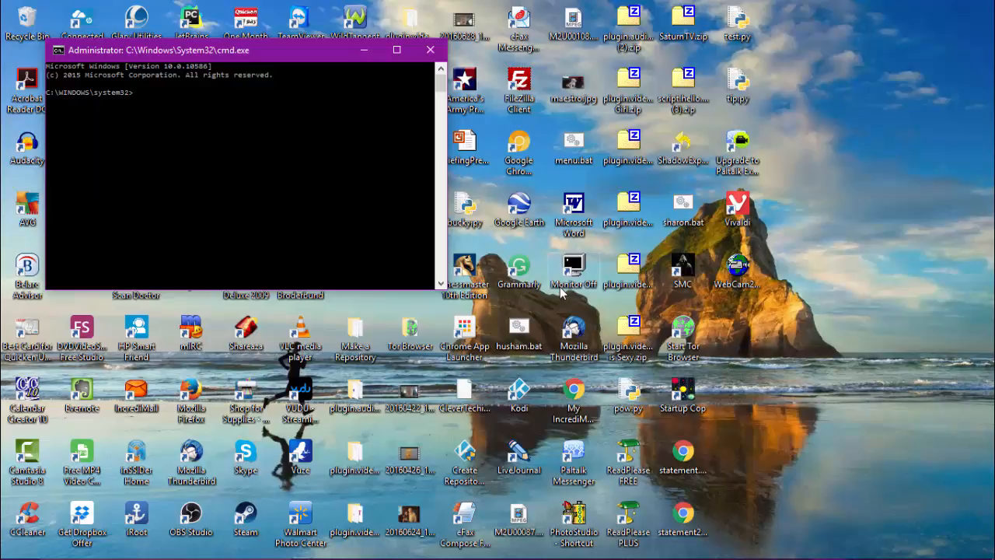
- Change the command prompt's working directory to the roaming application data folder with cd %appdata%
text(cd R)
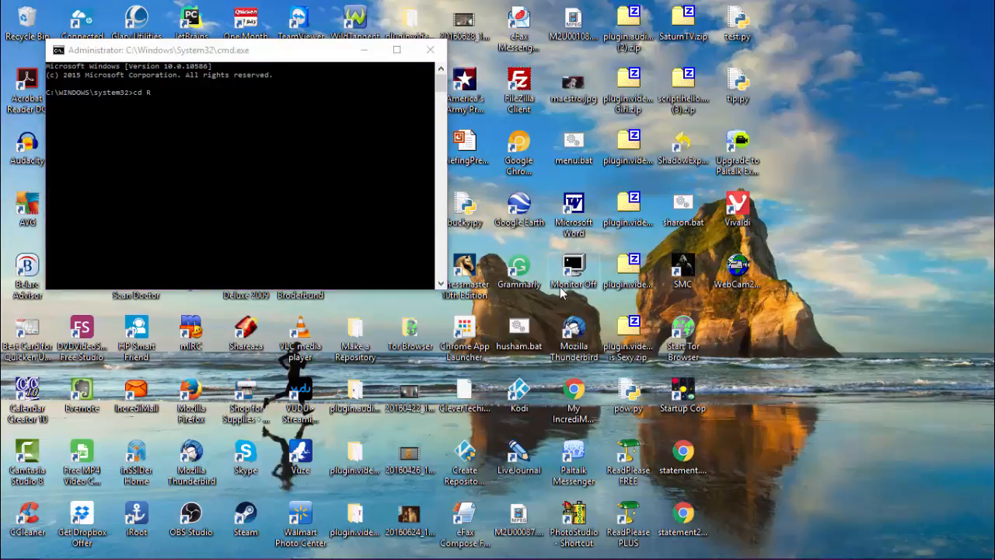
click(166, 92)
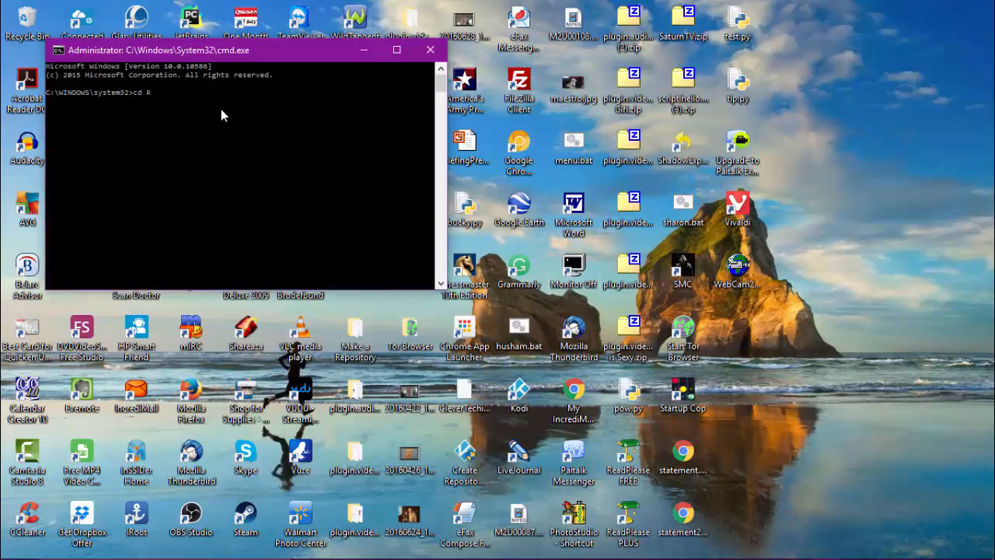
key(BackSpace)
text(%appdata%)
key(Return)
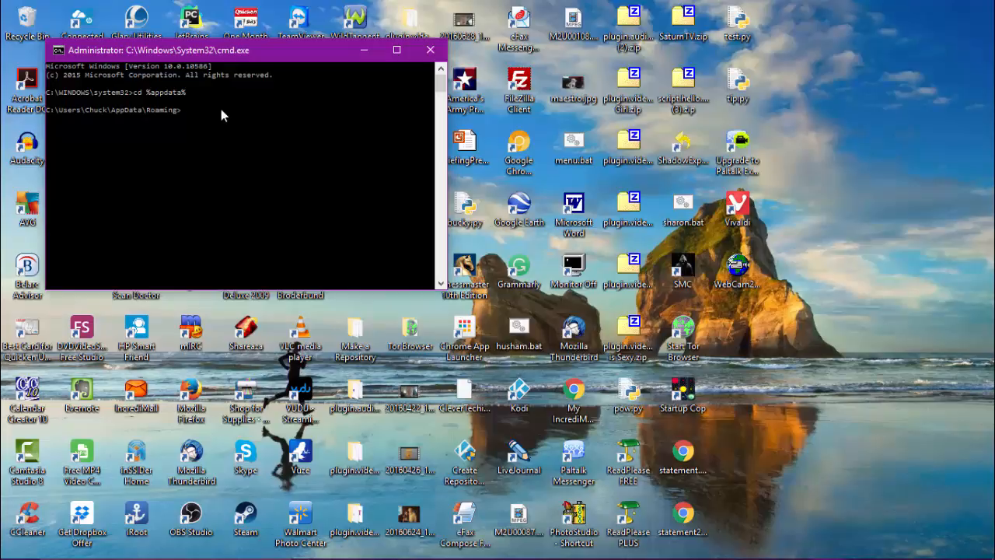
- List the Roaming folder's contents with dir and look through the listing for the Kodi folder
text(dir)
key(Return)
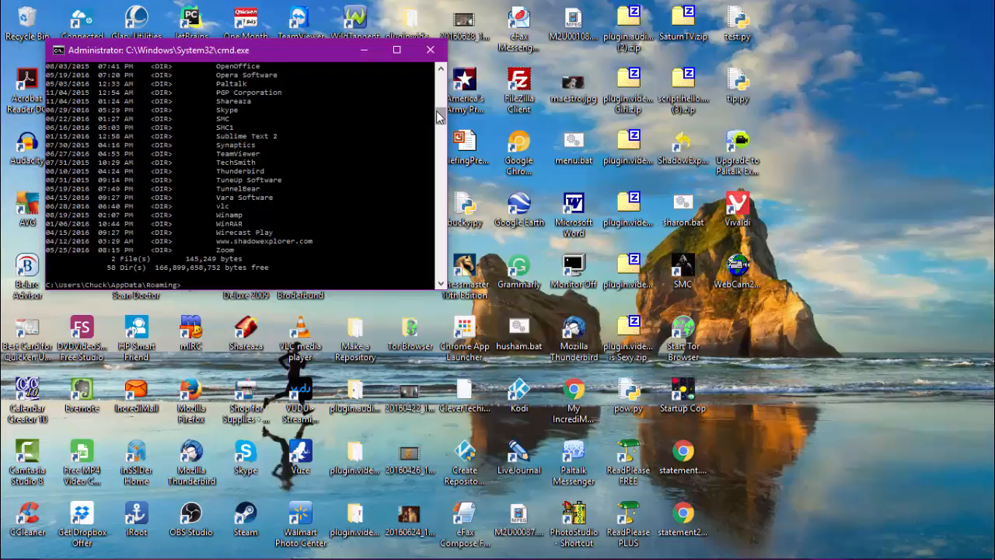
drag(440, 118, 436, 95)
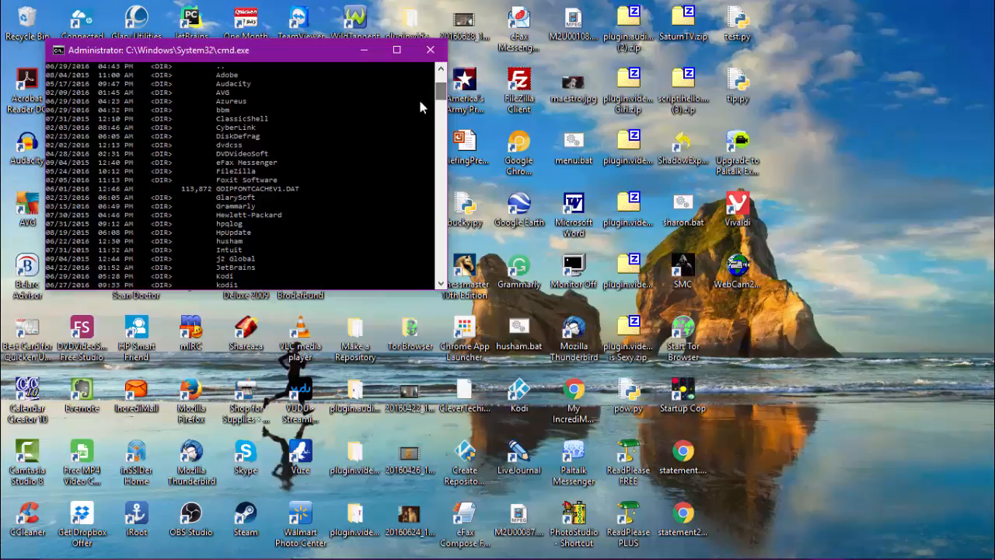
click(440, 285)
click(440, 285)
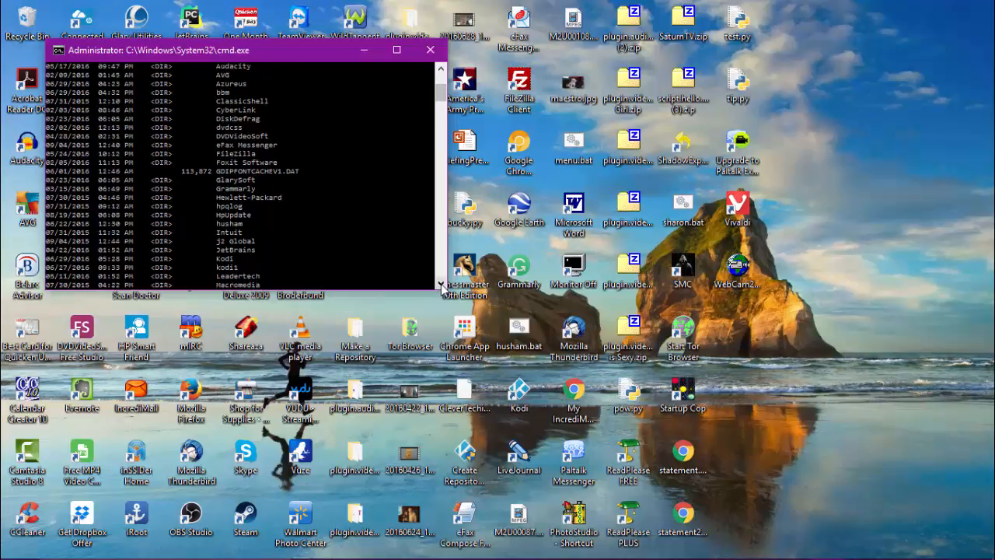
double_click(440, 284)
double_click(440, 285)
click(440, 284)
click(440, 284)
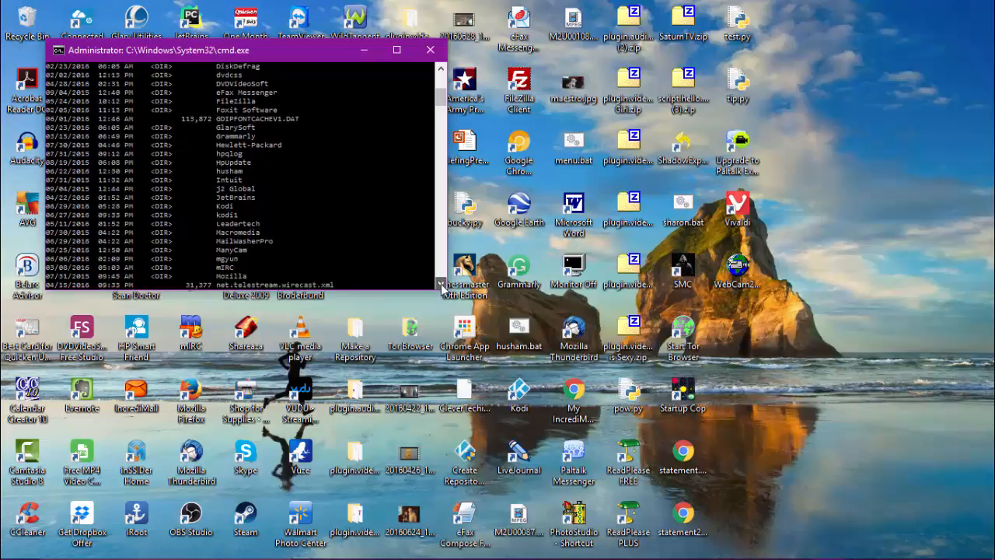
click(440, 285)
click(440, 285)
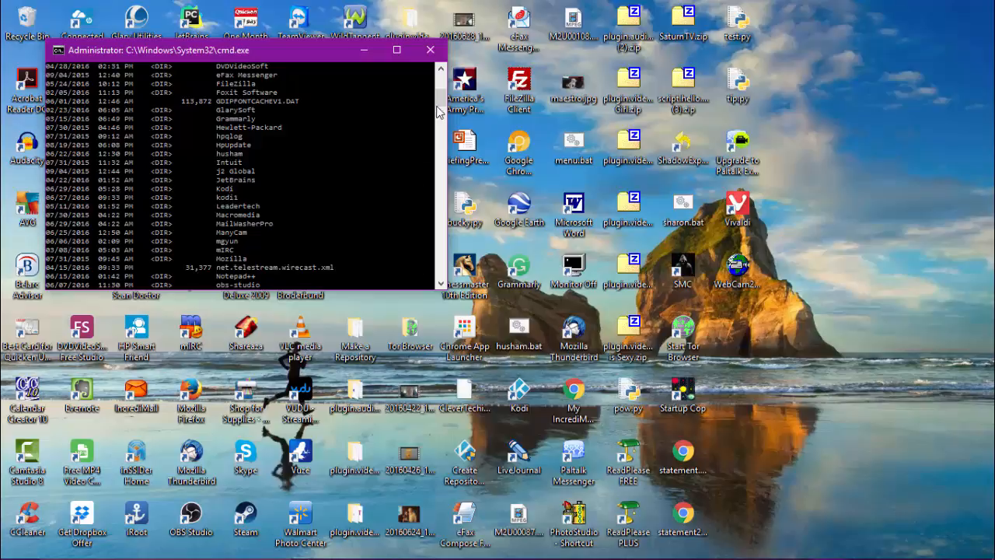
mouse_move(440, 106)
mouse_down()
mouse_move(444, 275)
mouse_move(453, 208)
mouse_move(440, 124)
mouse_up()
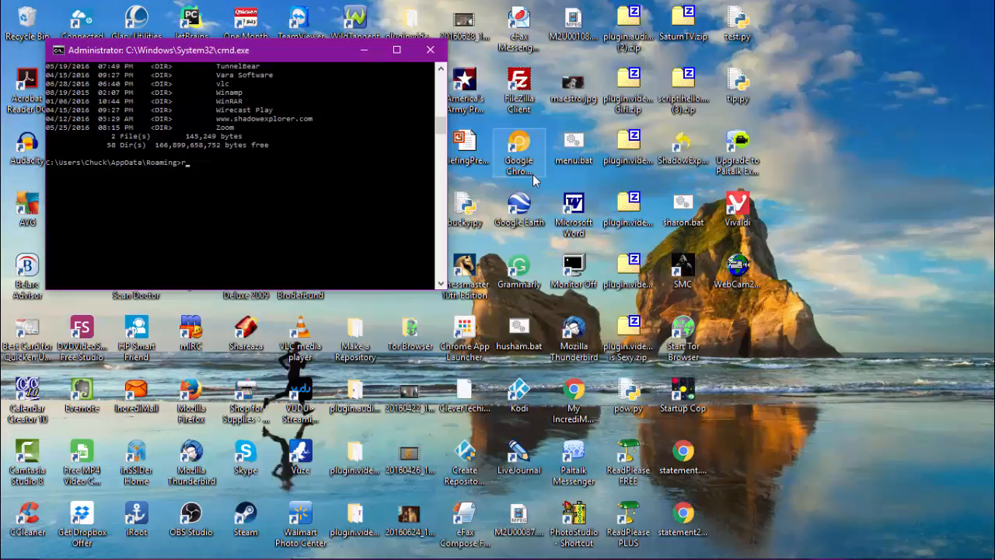
- Rename the kodi folder as titainium with the ren command, and close the command prompt
text(n)
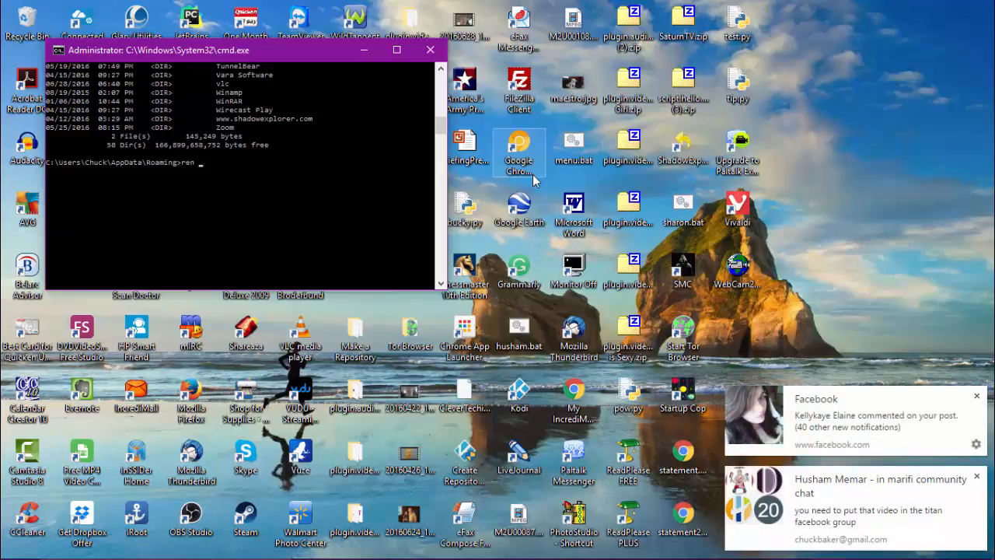
text(kodi)
text(titai)
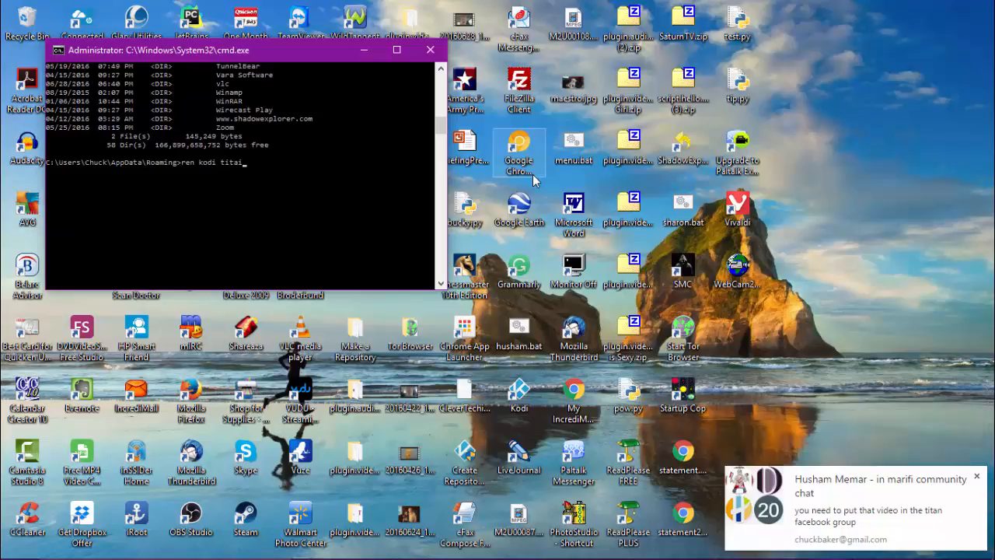
text(nium)
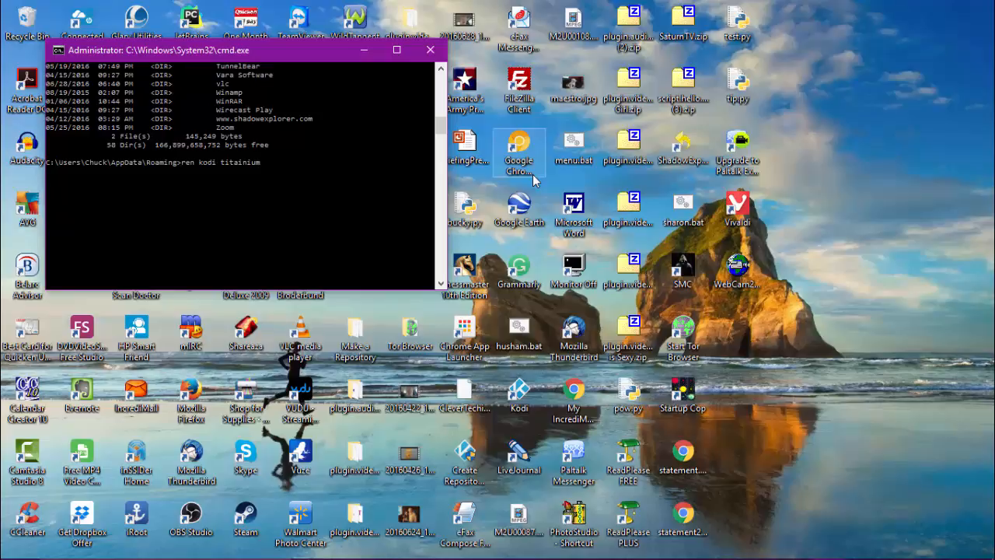
key(Return)
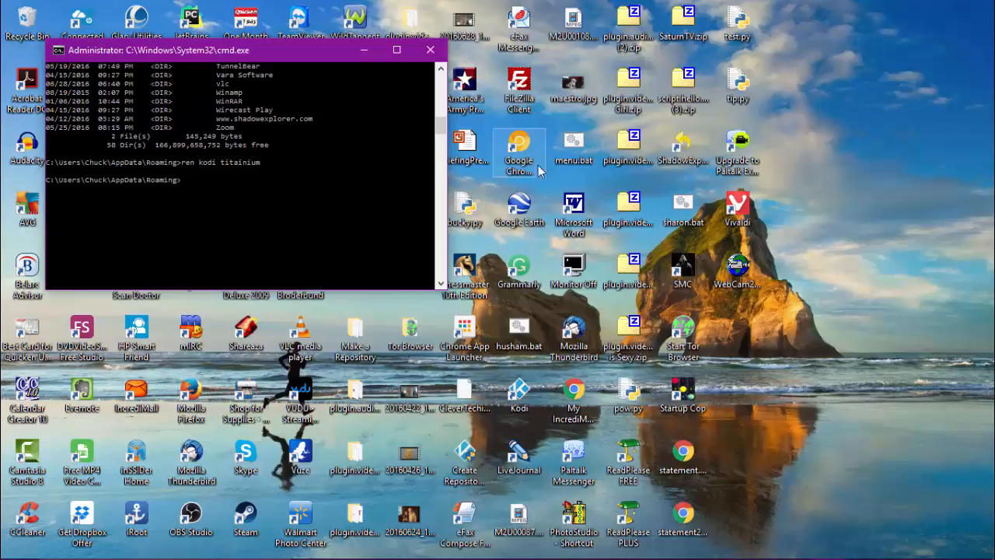
click(430, 49)
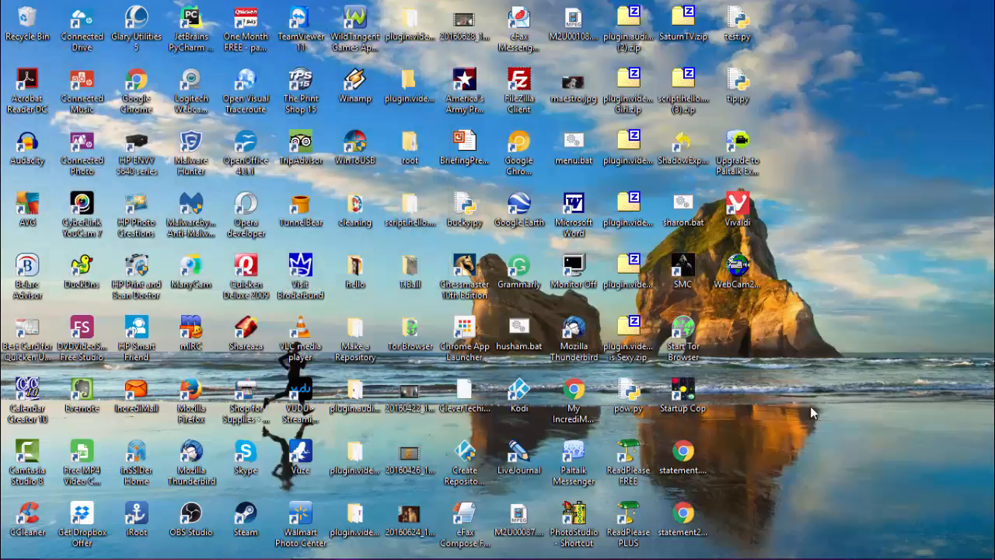
mouse_move(821, 548)
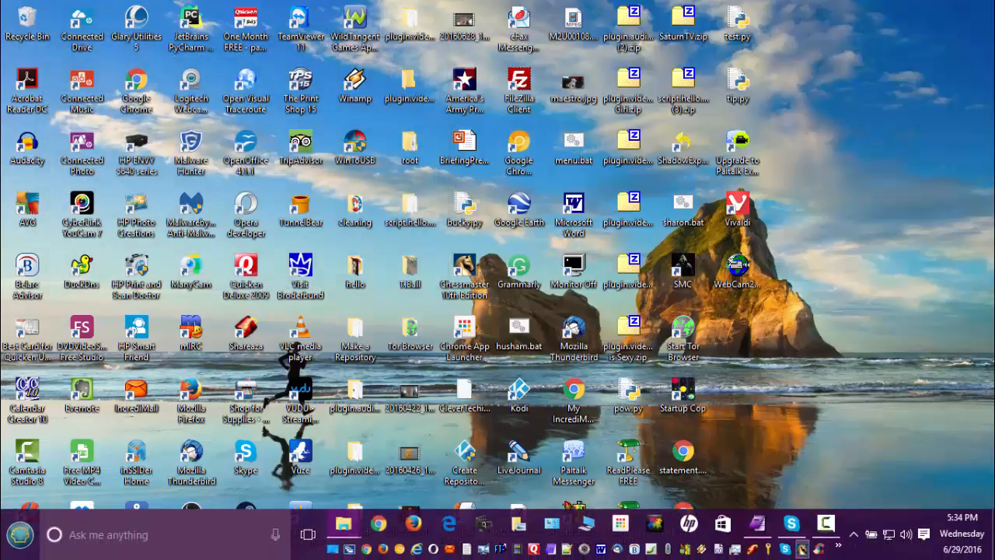
- Launch Kodi to start a fresh default setup, and exit it from its home screen
click(840, 549)
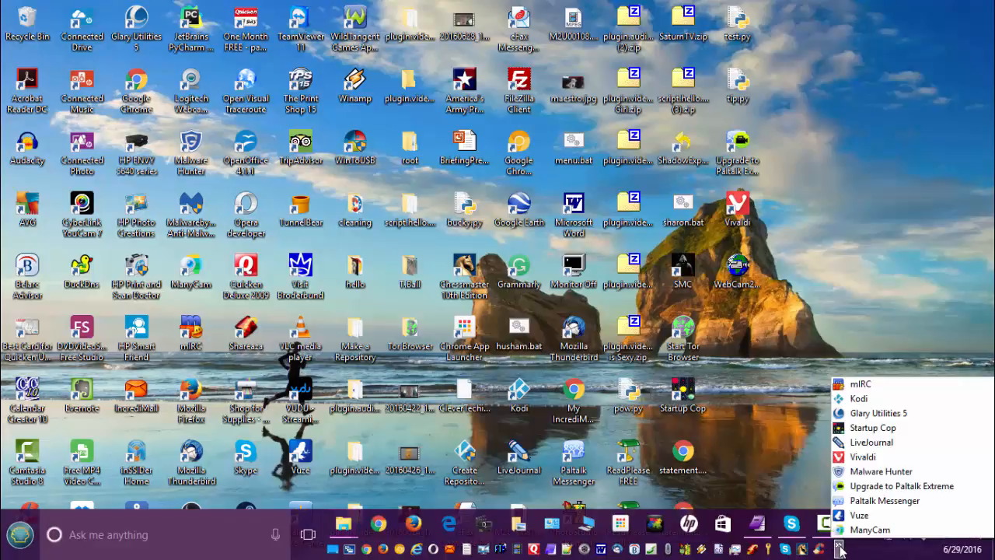
click(862, 399)
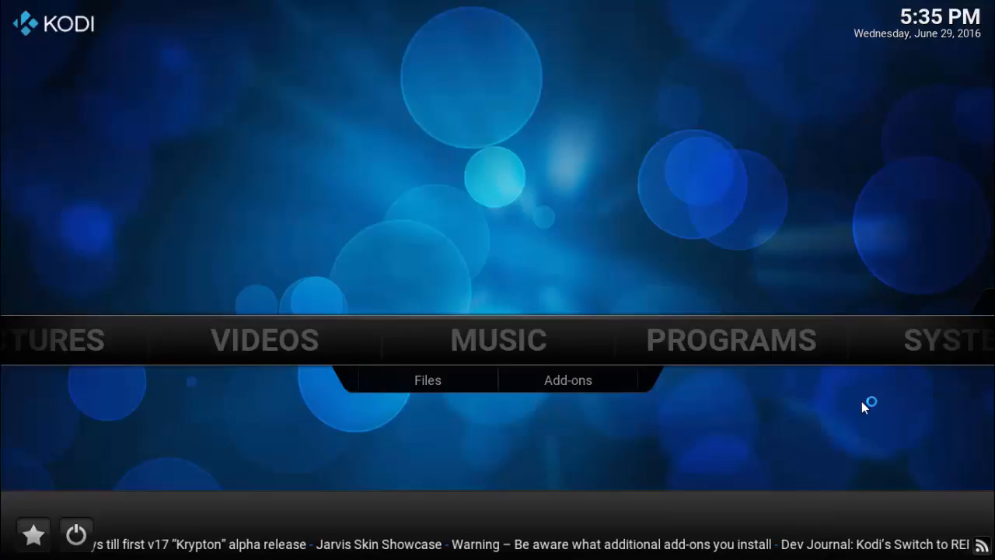
click(76, 534)
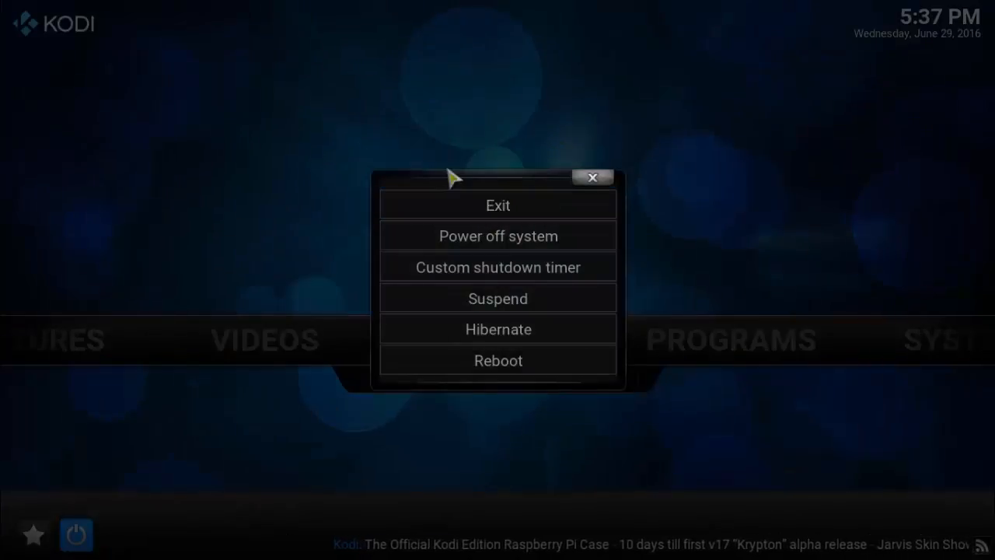
click(492, 214)
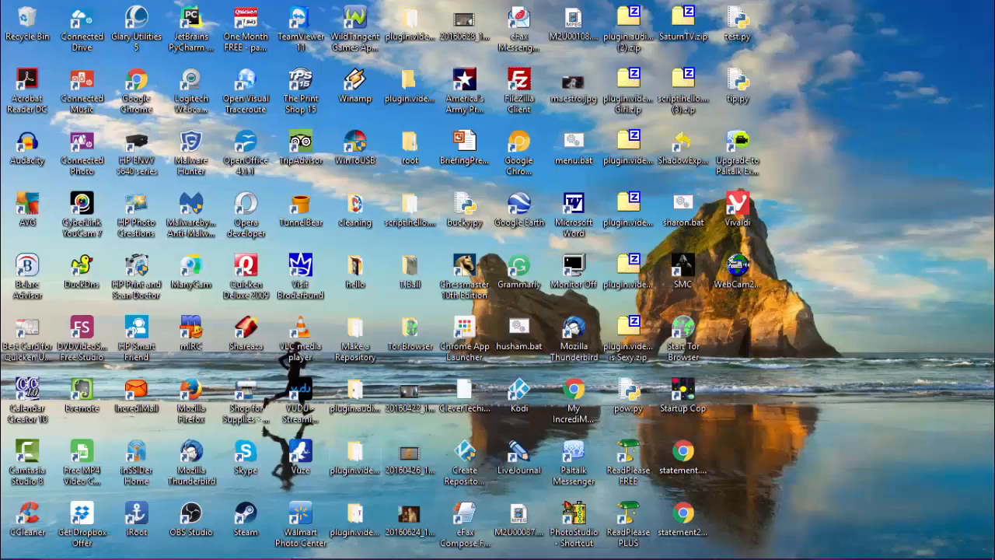
- Search the installed programs for cmd and run cmd.exe as administrator
mouse_move(259, 555)
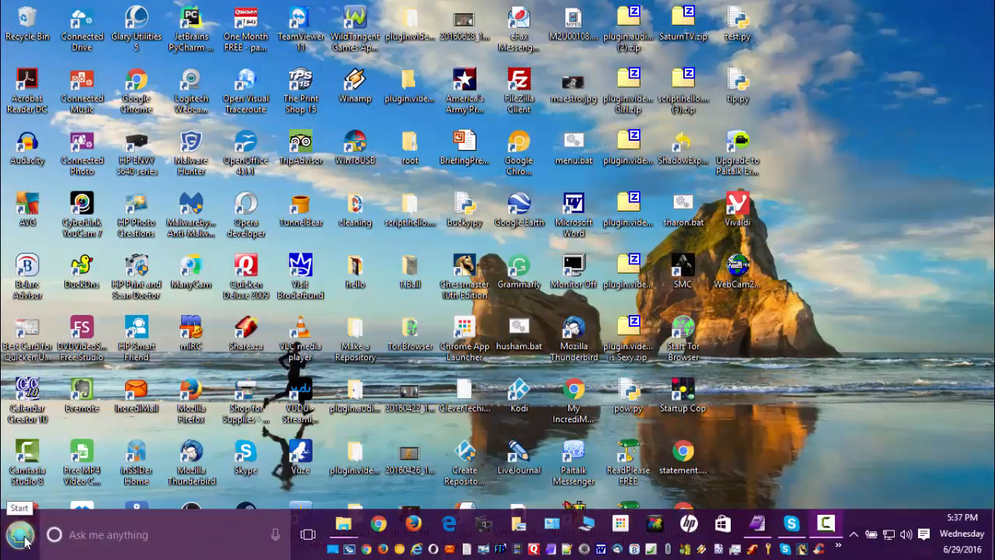
click(21, 535)
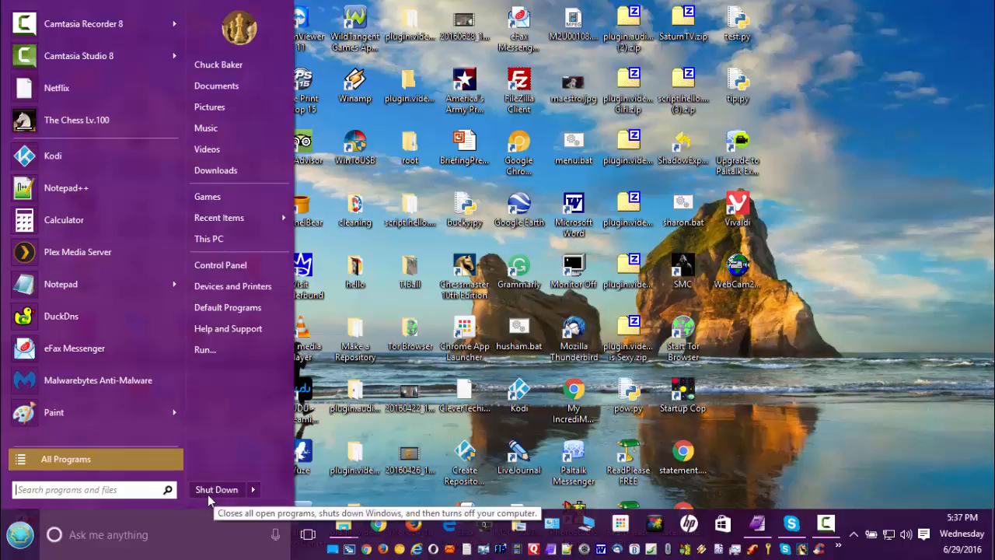
text(cmd)
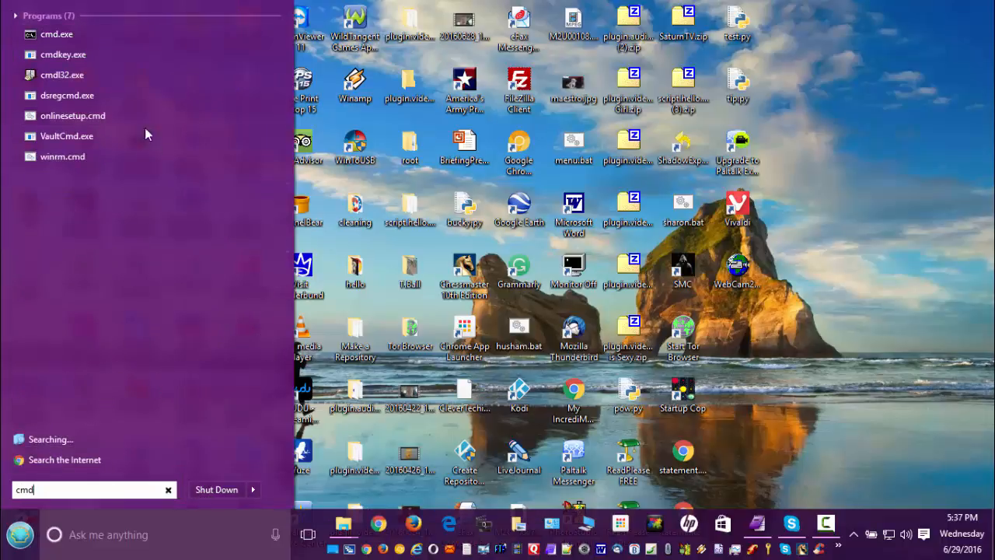
right_click(47, 33)
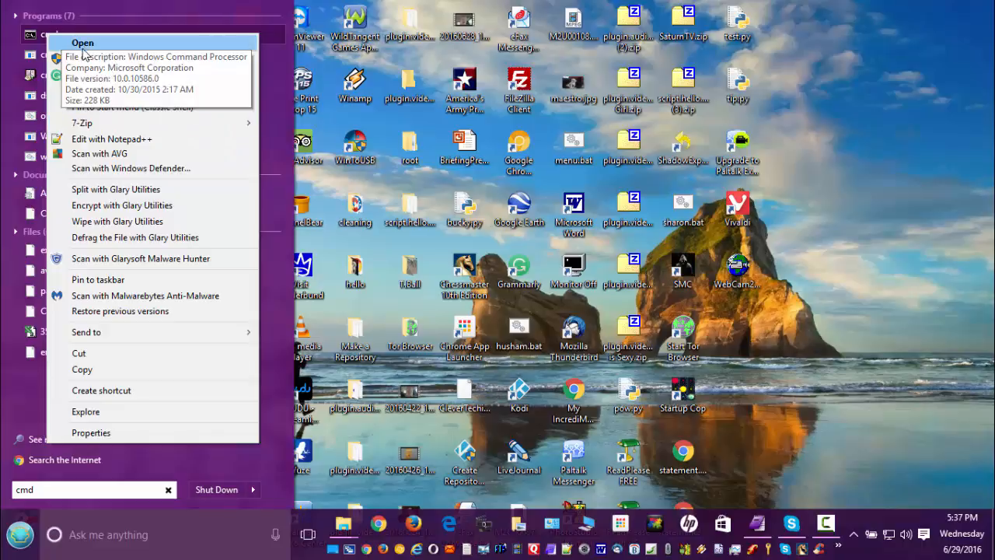
key(Escape)
key(Escape)
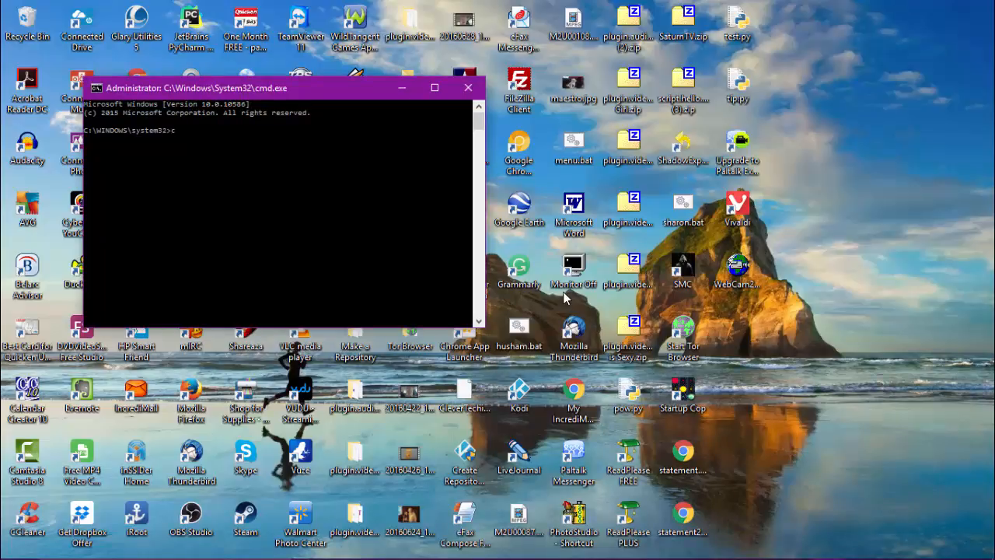
- Change to the roaming application data folder with cd %appdata% and list its contents with dir
text(d %appdata%)
key(Return)
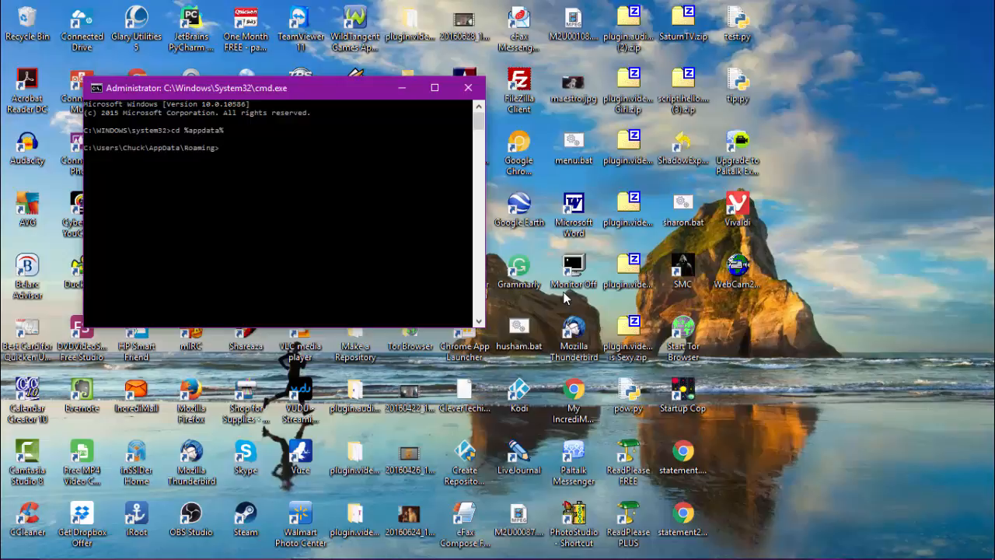
text(dir)
key(Return)
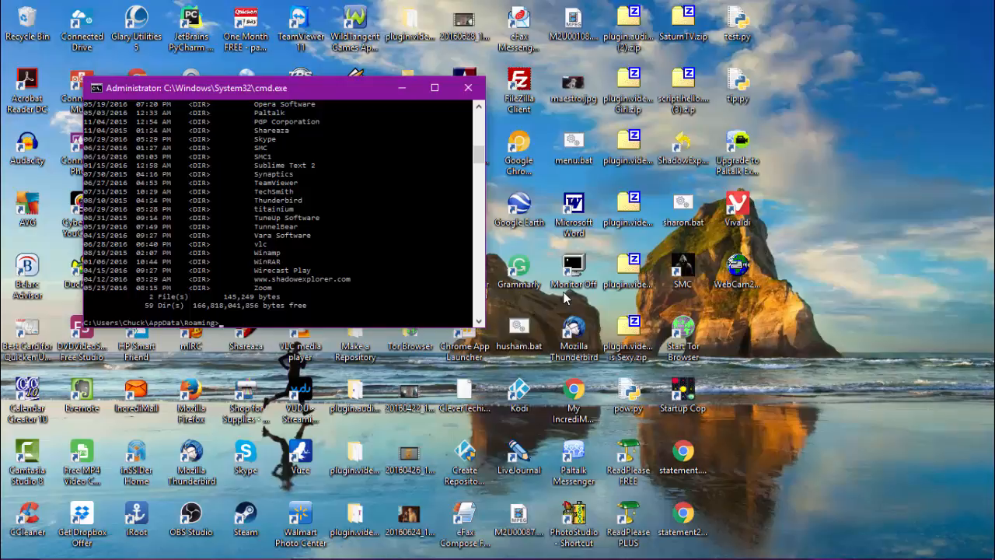
- Rename the newly created kodi folder as kodi2 with the ren command
text(ren)
text(kodi kodi2)
key(Return)
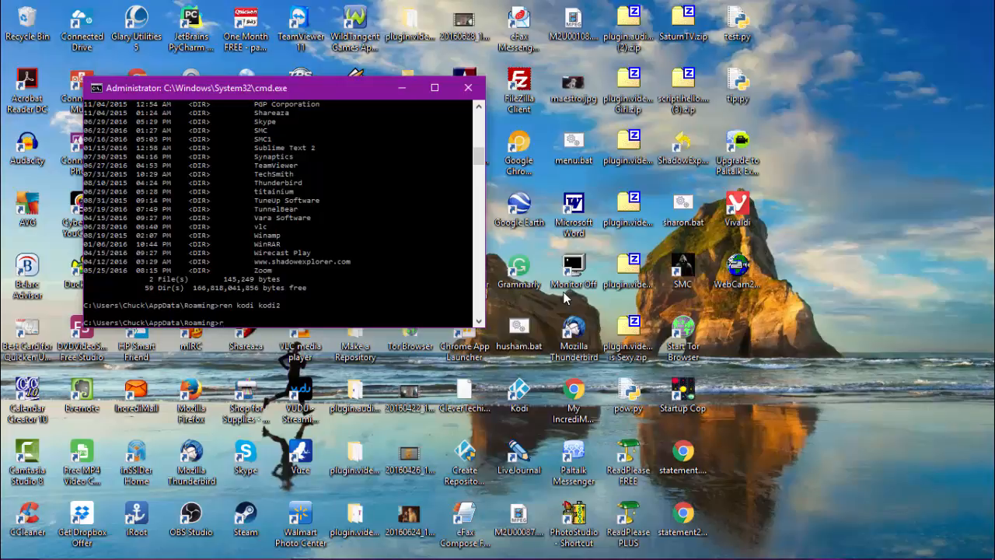
- Rename the titainium folder back to kodi with the ren command, and close the command prompt
text(ren titainium kodi)
key(Return)
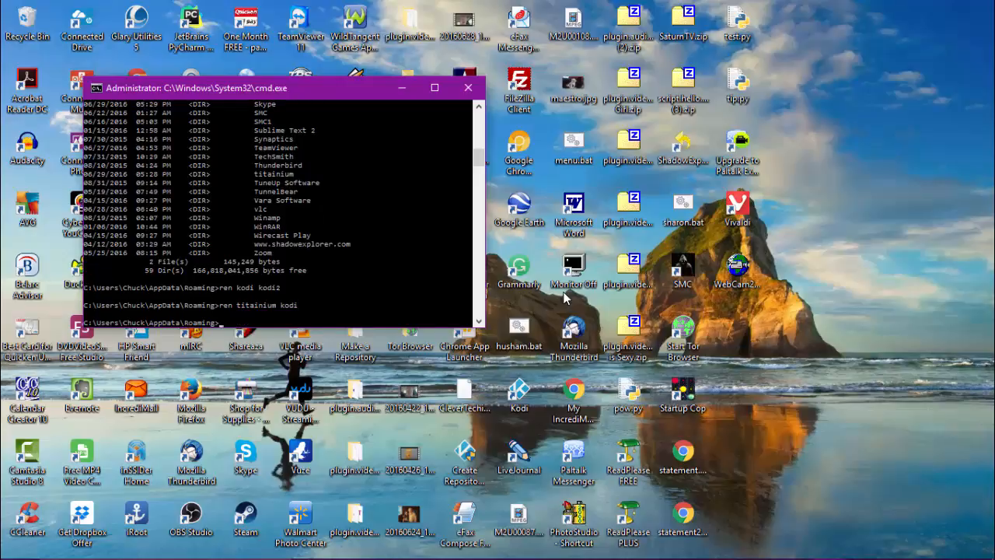
click(469, 88)
- Launch Kodi again to load the restored Titanium build
mouse_move(838, 553)
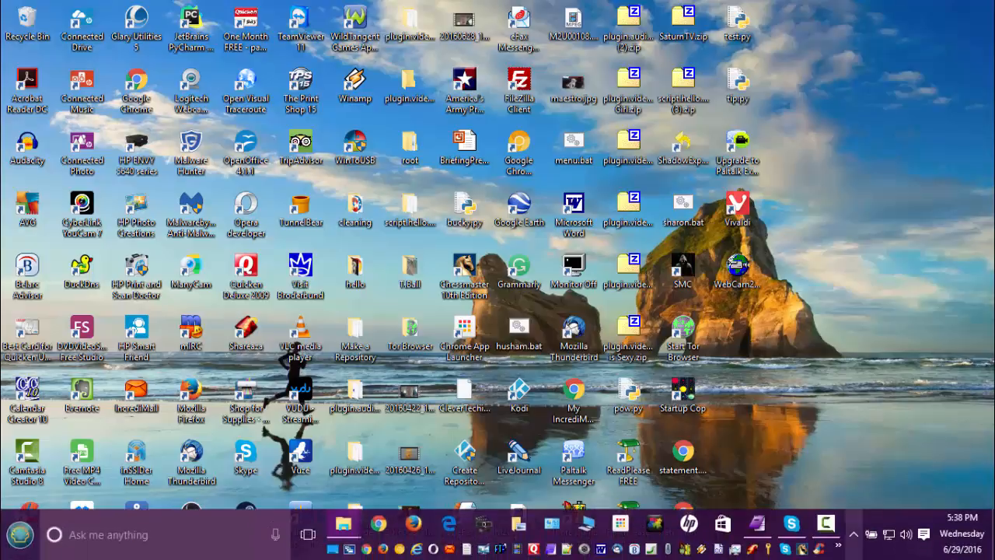
click(839, 548)
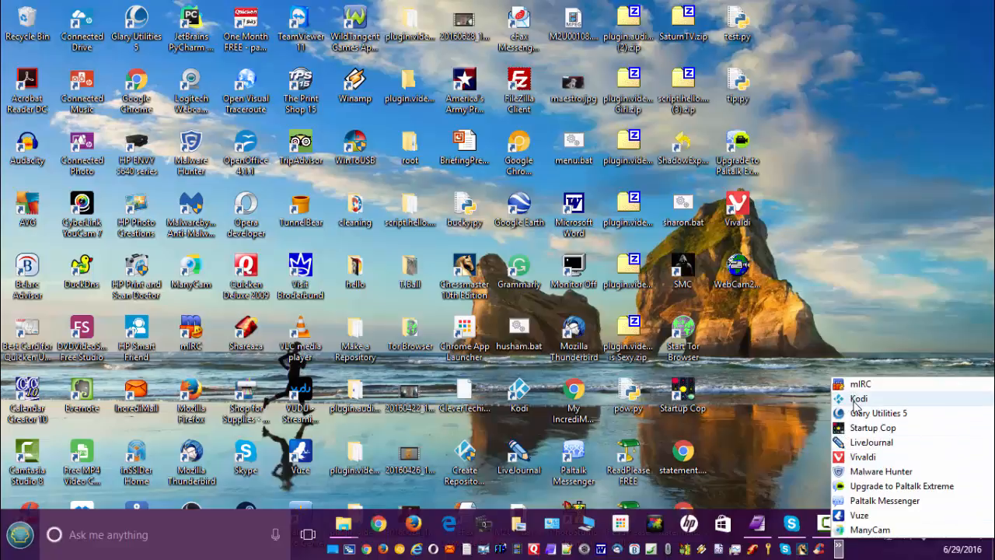
click(855, 399)
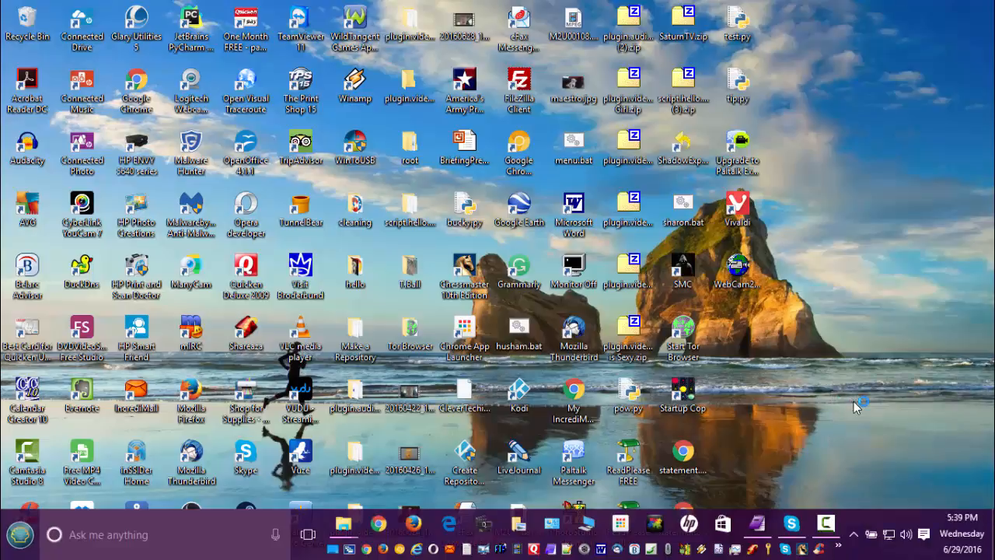